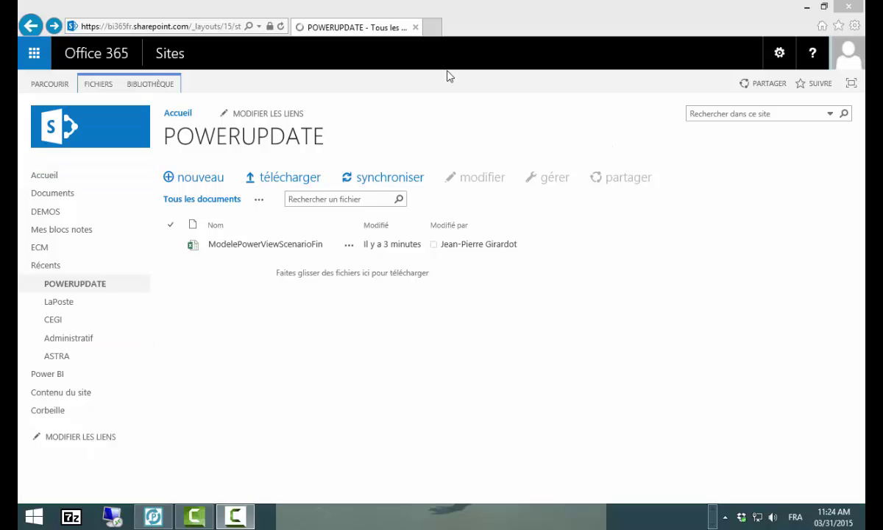
# Open the ModelePowerViewScenarioFin workbook from the POWERUPDATE library online, and switch to the local copy in desktop Excel
pyautogui.click(285, 249)
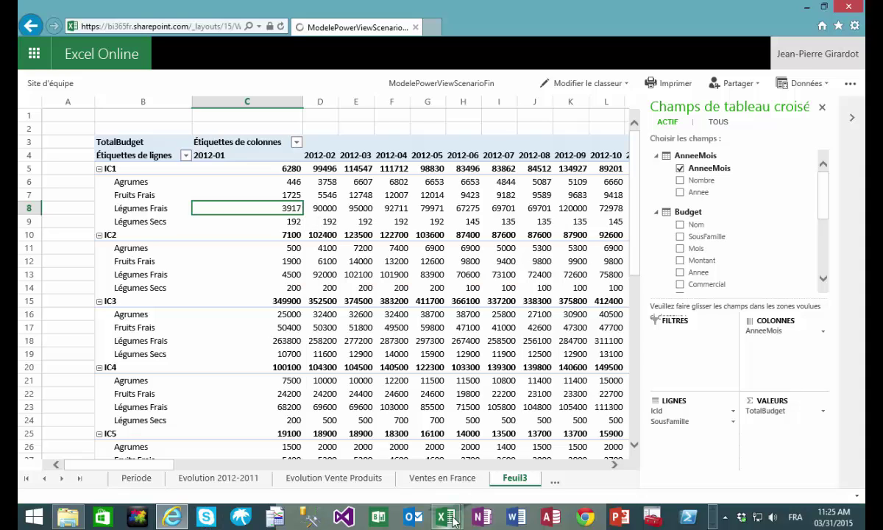
pyautogui.moveTo(453, 521)
pyautogui.click(356, 426)
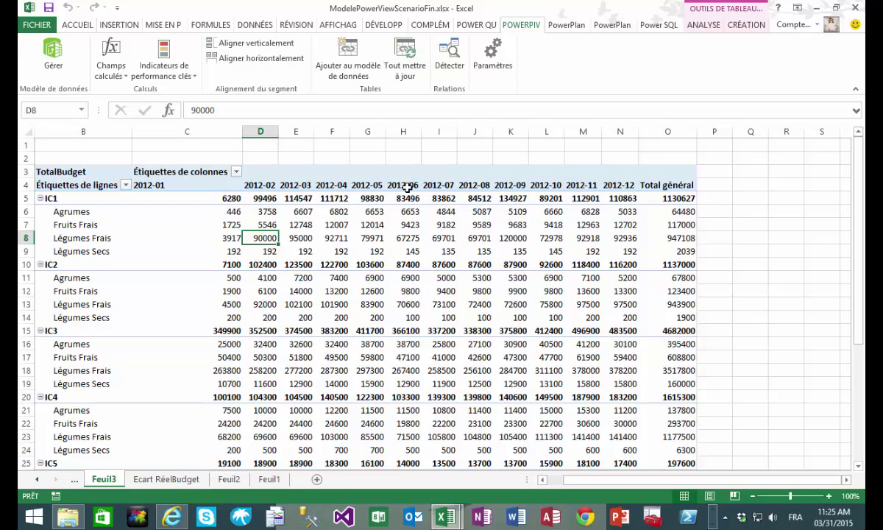
# Review the existing data connections of the workbook's PowerPivot data model and return to the workbook
pyautogui.moveTo(513, 364)
pyautogui.click(56, 53)
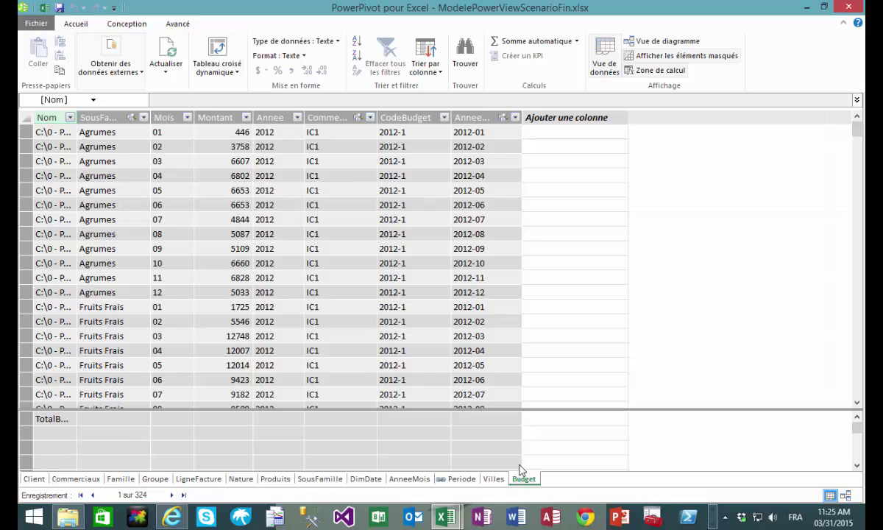
pyautogui.click(124, 78)
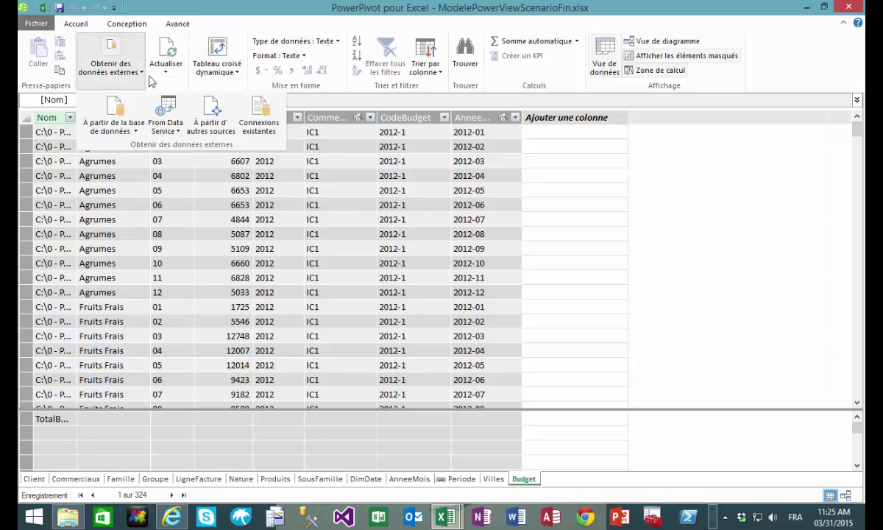
pyautogui.click(251, 120)
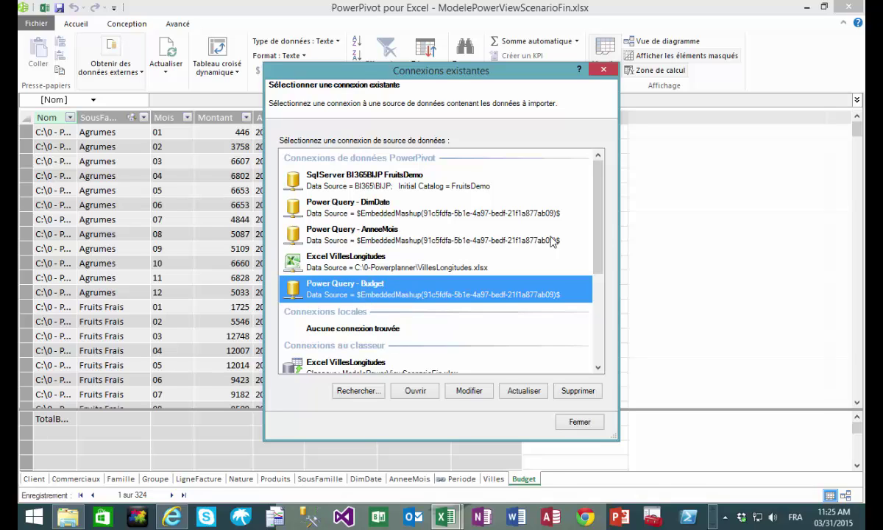
pyautogui.click(581, 422)
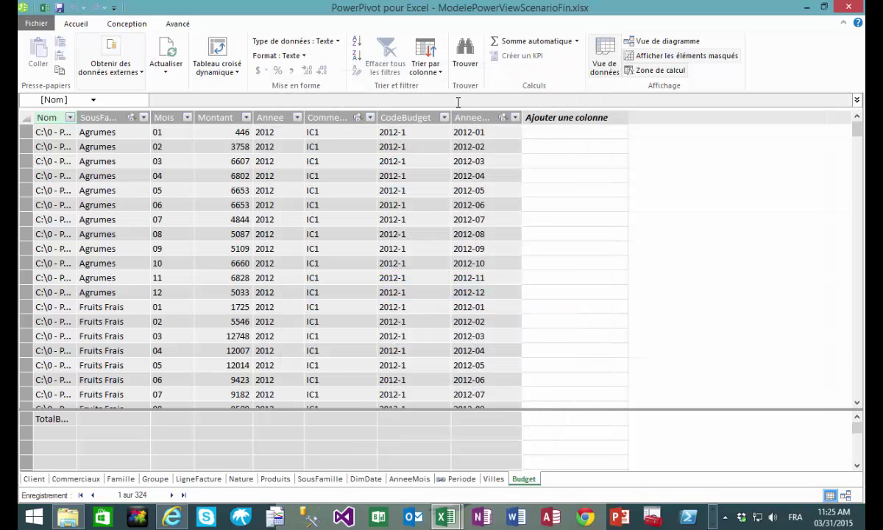
pyautogui.click(46, 7)
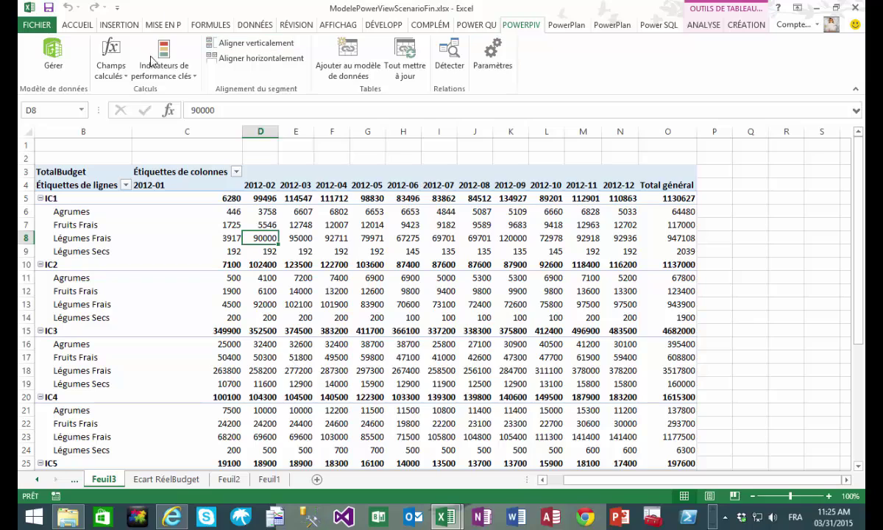
# Display the workbook's Power Query queries and open the Budget query in the query editor
pyautogui.click(480, 26)
pyautogui.click(485, 66)
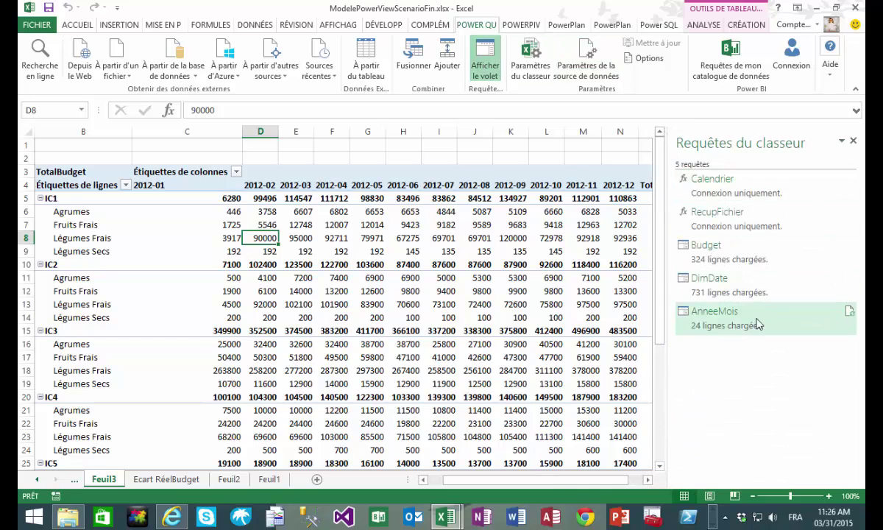
pyautogui.rightClick(740, 254)
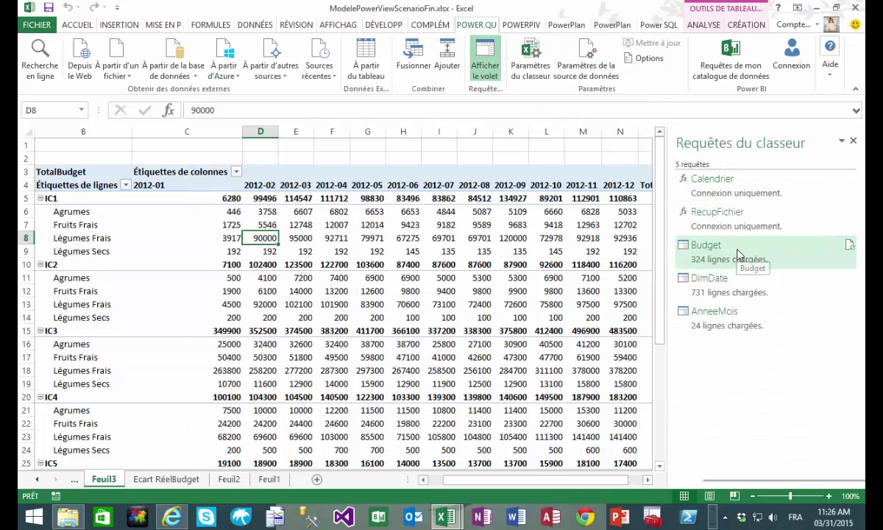
pyautogui.click(757, 258)
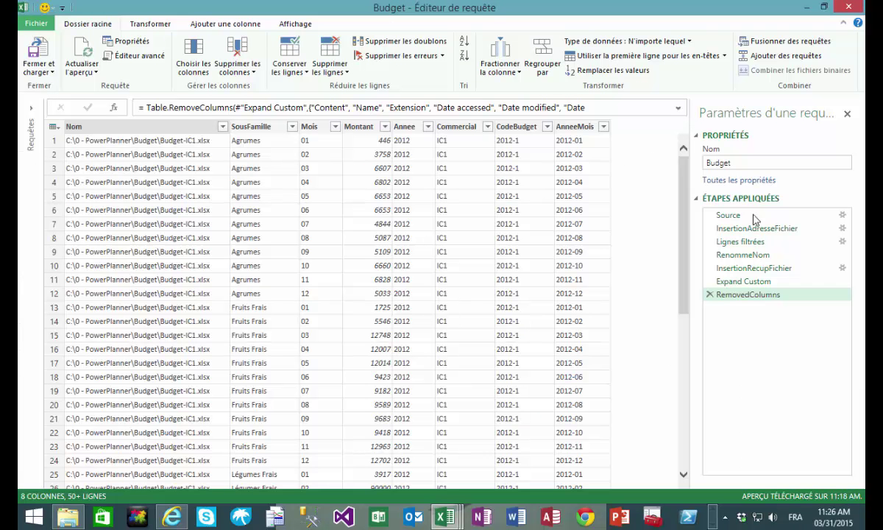
# Examine the Budget query's Source and RemovedColumns steps, and close the query editor
pyautogui.click(758, 216)
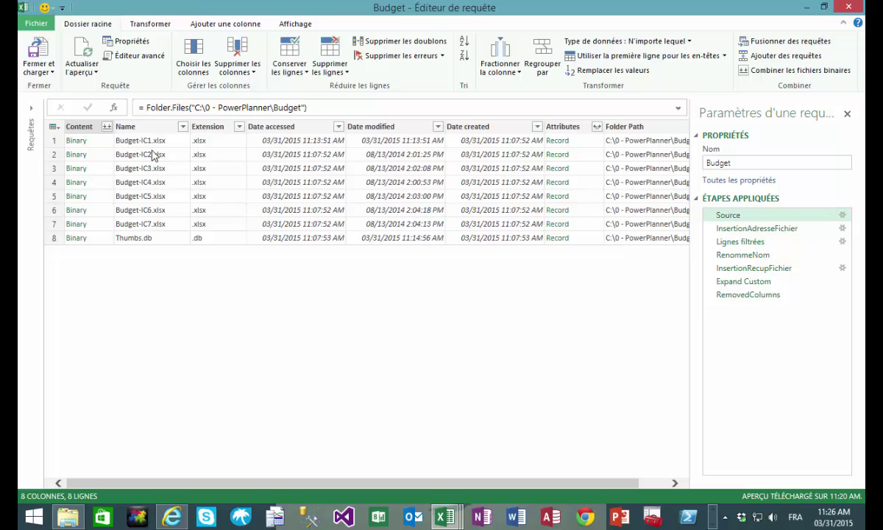
pyautogui.click(751, 297)
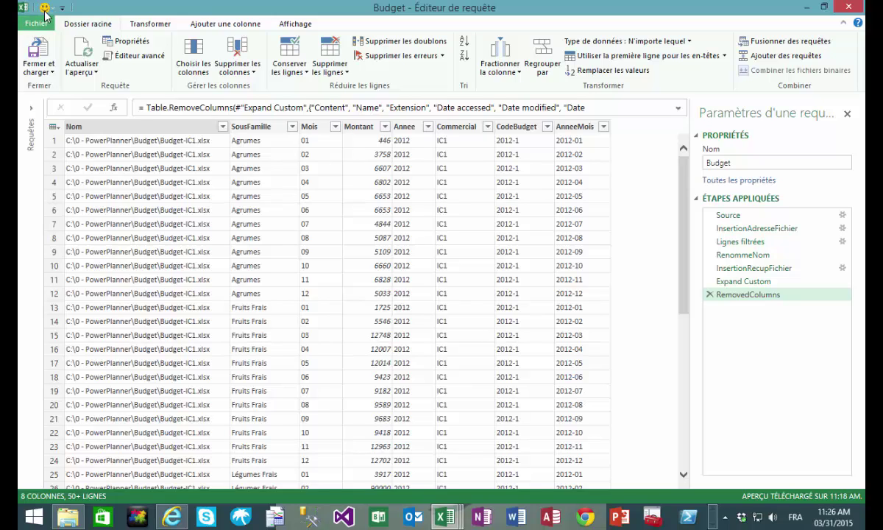
pyautogui.click(848, 116)
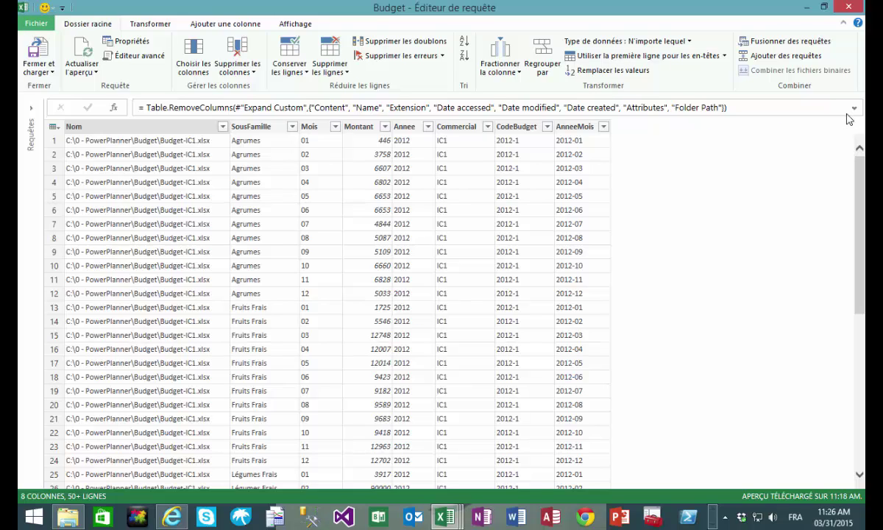
pyautogui.click(852, 8)
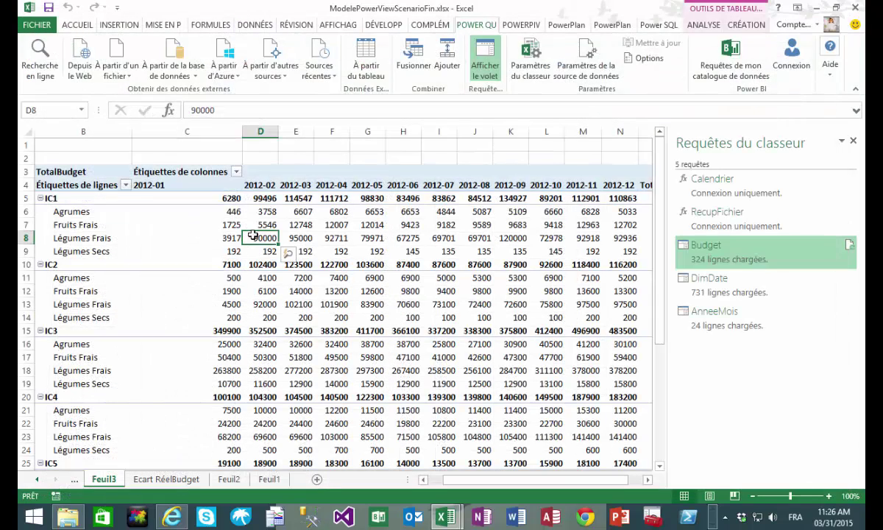
# Check IC1's Légumes Frais budget for 2012-02 and 2012-03 in the pivot table, and switch to the online workbook in Internet Explorer
pyautogui.click(296, 237)
pyautogui.click(261, 238)
pyautogui.click(301, 240)
pyautogui.click(171, 517)
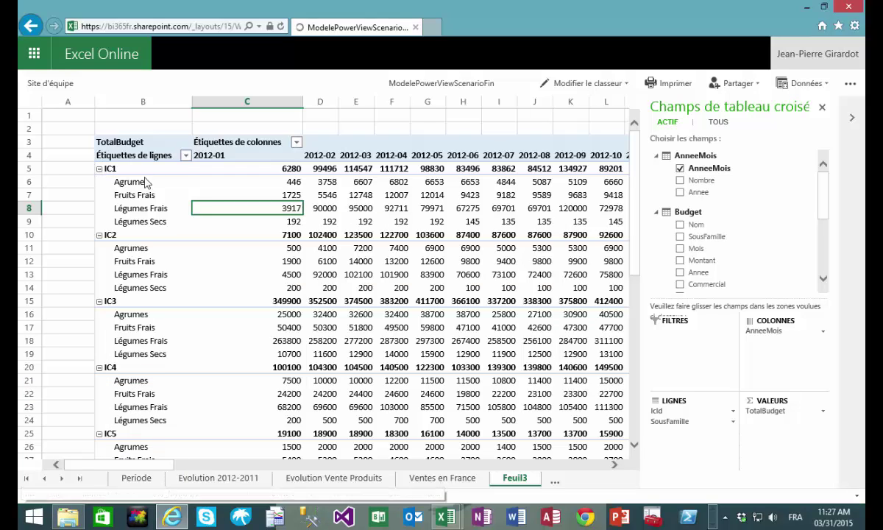
# Open Budget-IC1.xlsx from the PowerPlanner Budget folder in Excel
pyautogui.click(67, 518)
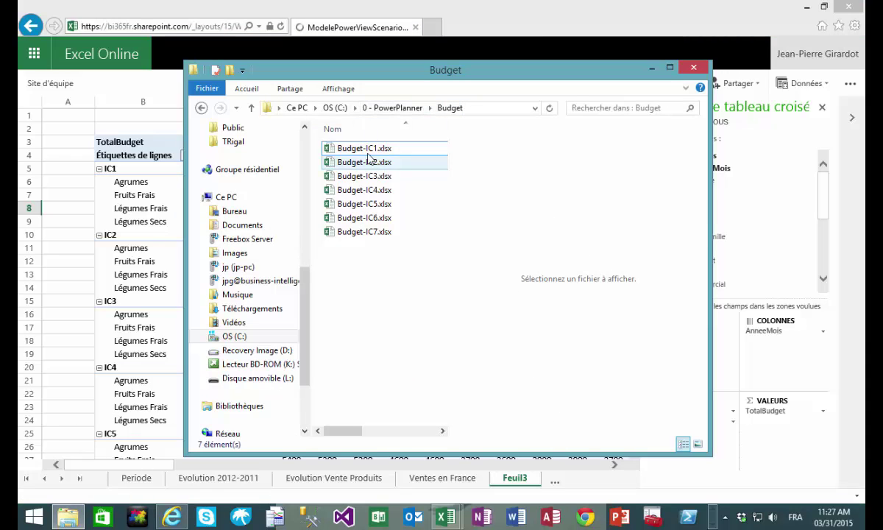
pyautogui.click(344, 150)
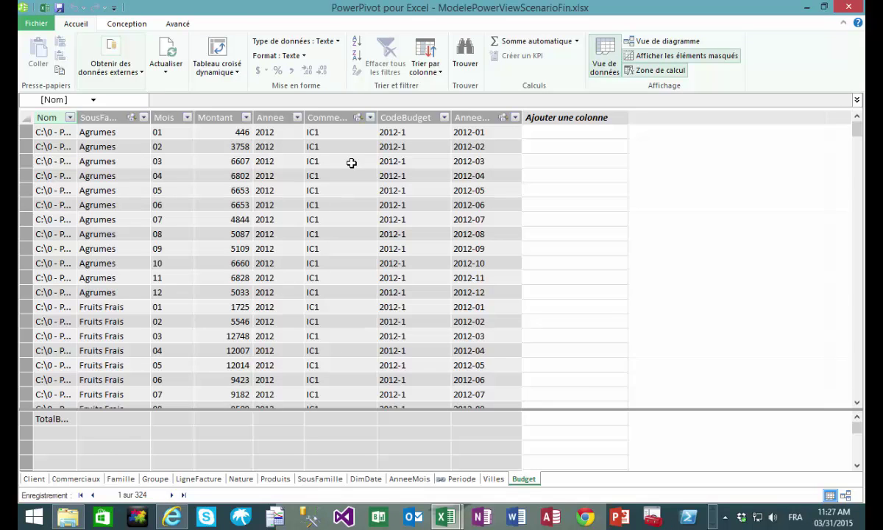
pyautogui.moveTo(447, 519)
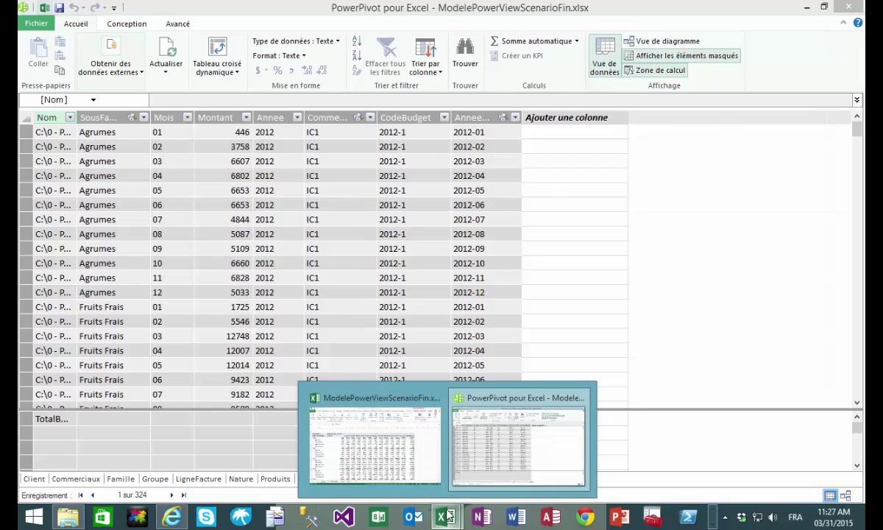
pyautogui.moveTo(87, 515)
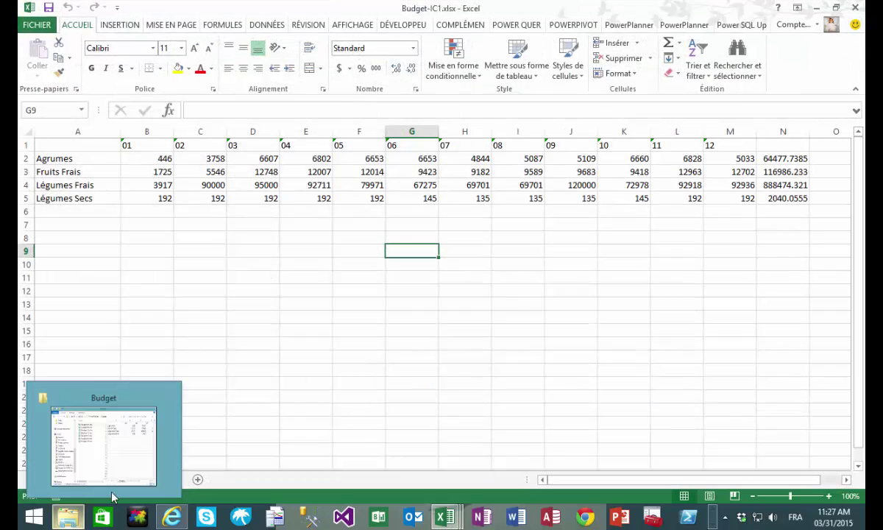
# Set the Légumes Frais budget to 70000 for month 01 and 100000 for month 02
pyautogui.click(212, 186)
pyautogui.click(147, 180)
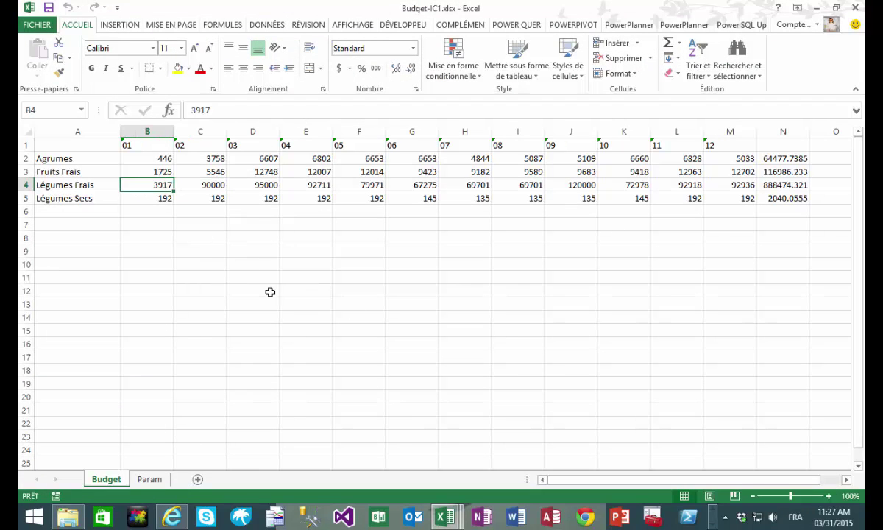
pyautogui.write('70000')
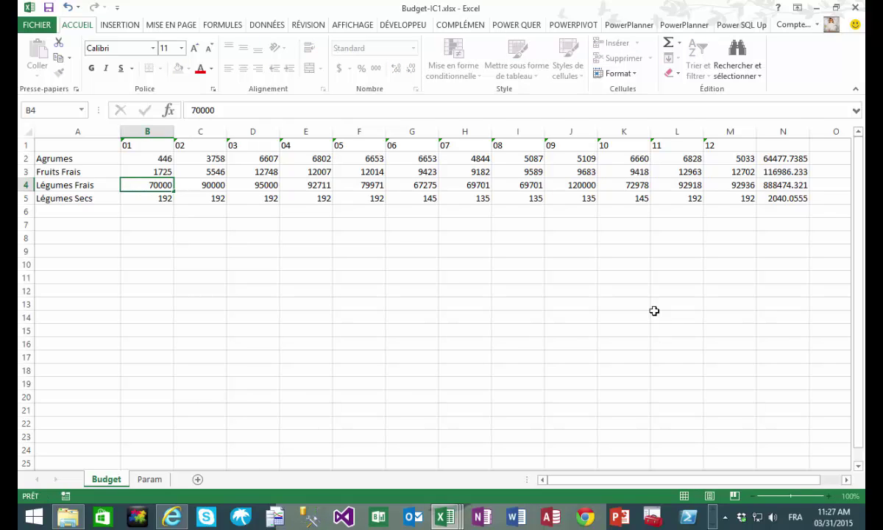
pyautogui.press('Tab')
pyautogui.write('10000')
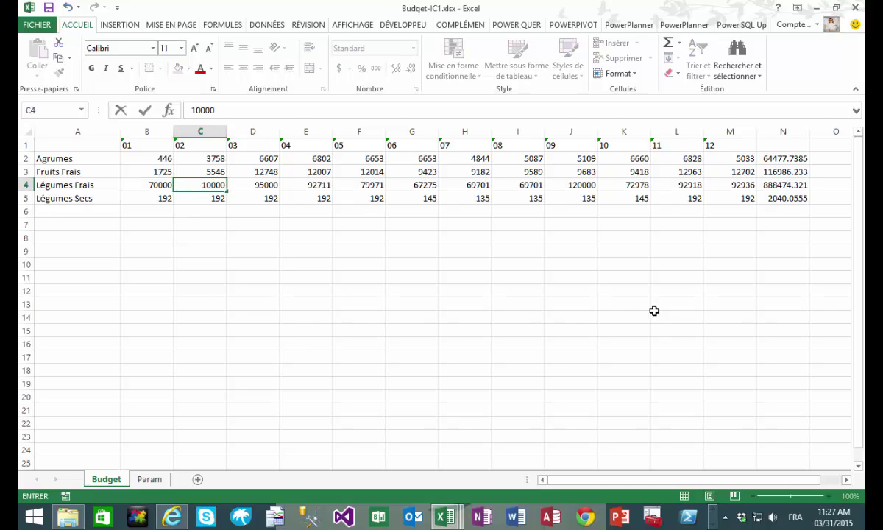
pyautogui.write('0')
pyautogui.press('Tab')
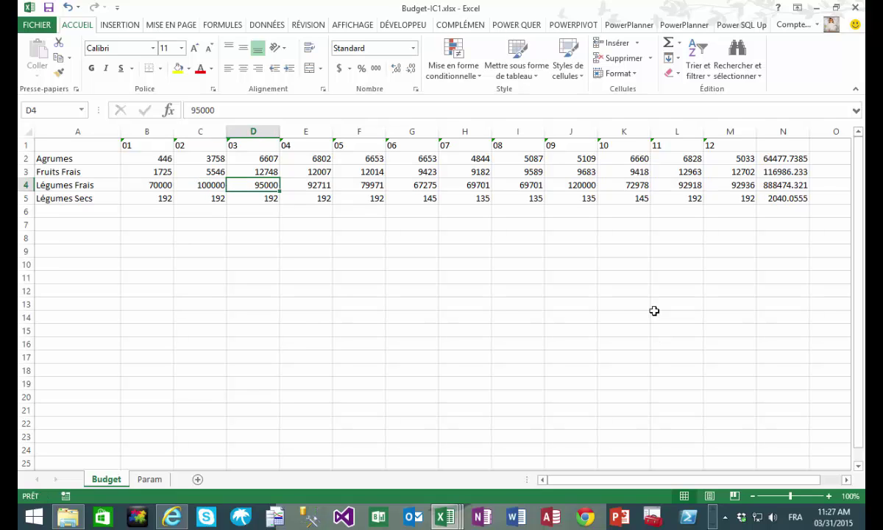
# Set the Légumes Frais budget to 120000 for month 03 and 100000 for month 04, and save the workbook
pyautogui.write('120000')
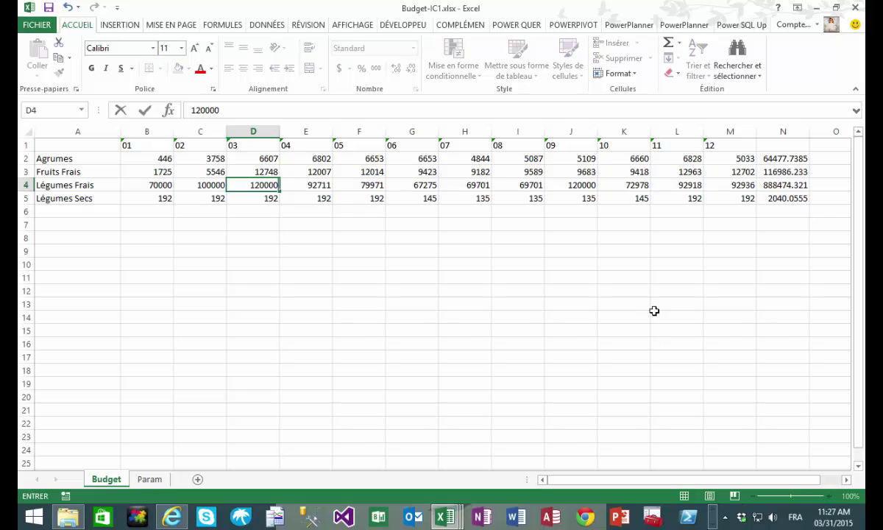
pyautogui.press('Tab')
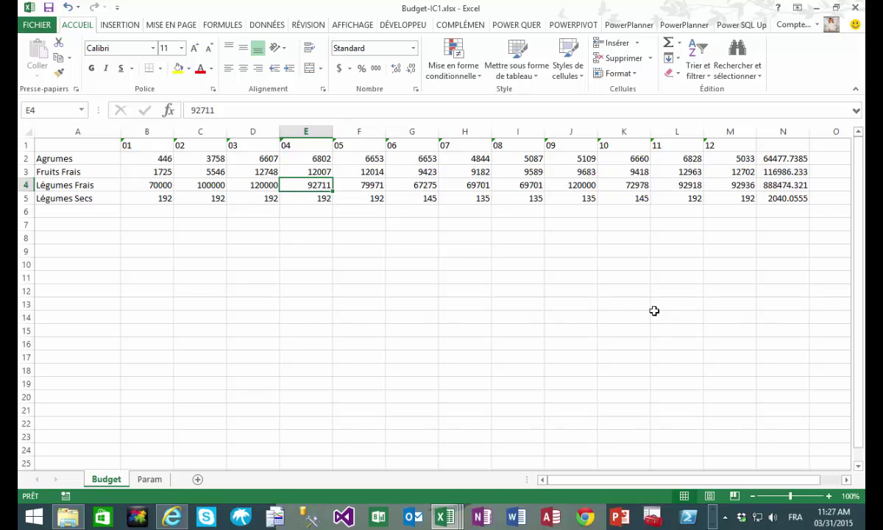
pyautogui.write('10000')
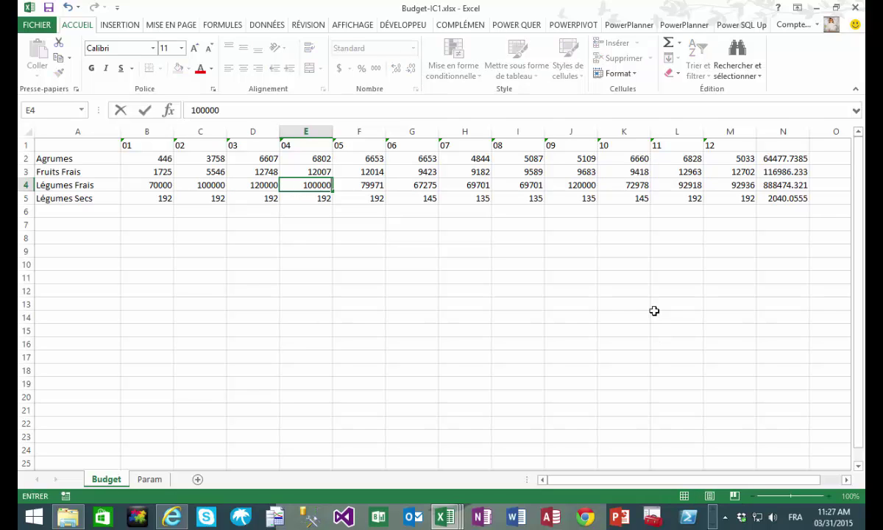
pyautogui.write('0')
pyautogui.click(583, 278)
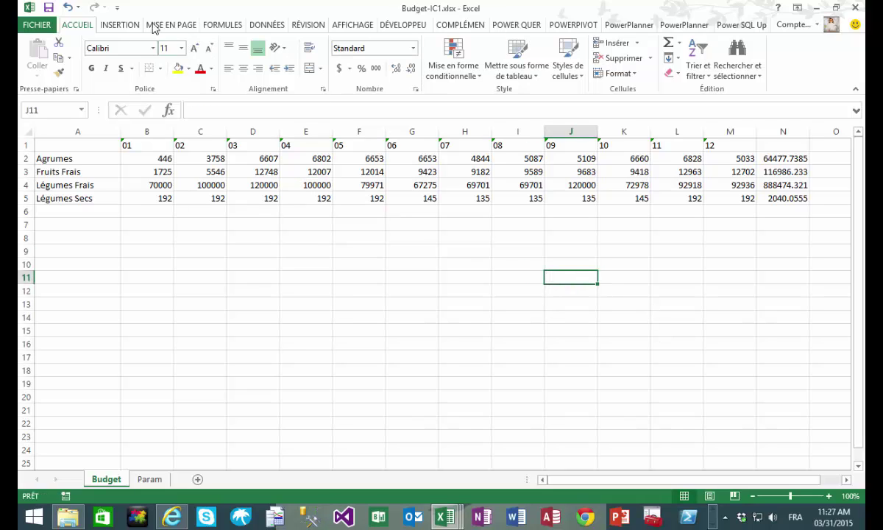
pyautogui.click(47, 9)
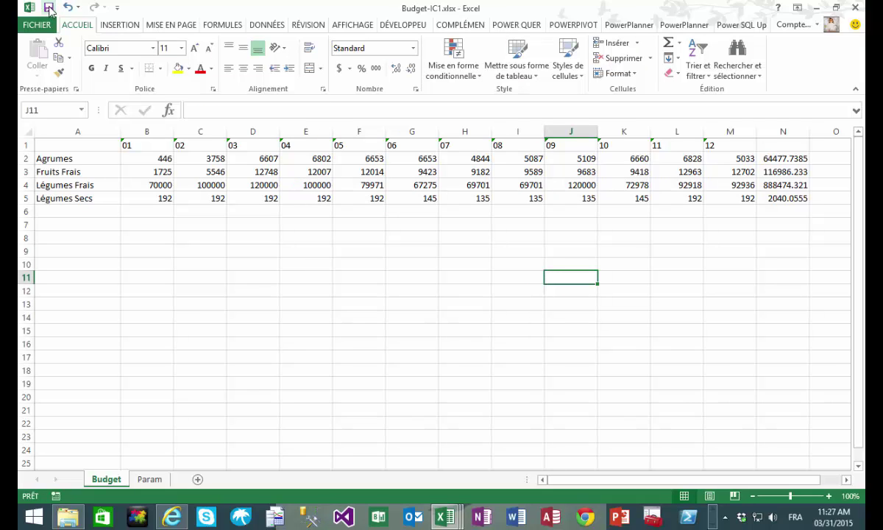
# Close the Excel workbooks and the Budget folder window to return to the online workbook
pyautogui.moveTo(860, 9)
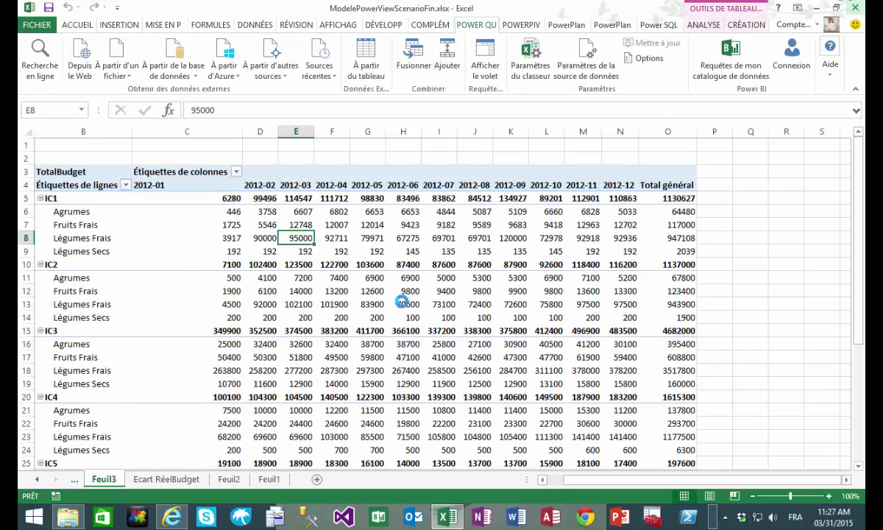
pyautogui.click(442, 278)
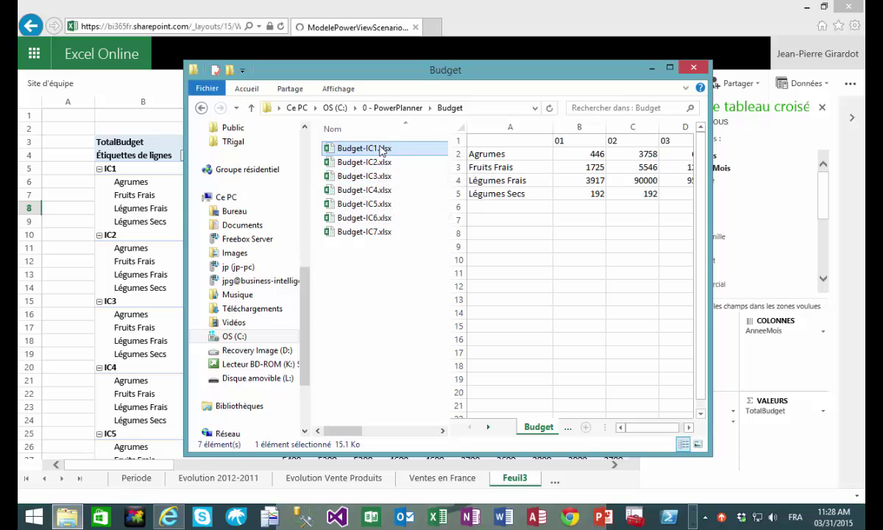
pyautogui.click(694, 70)
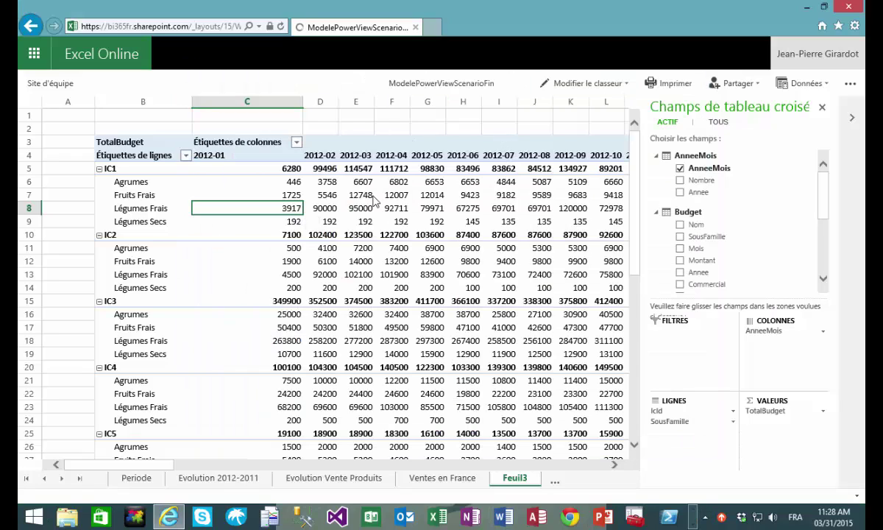
# Switch to Power Update, open the ScenarioFin task for editing, and advance to its schedule selection with the task name kept
pyautogui.click(692, 524)
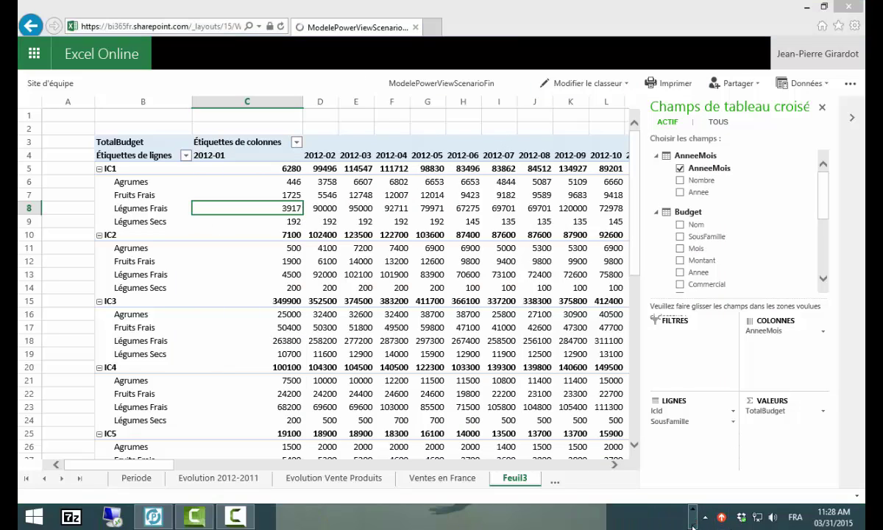
pyautogui.click(153, 518)
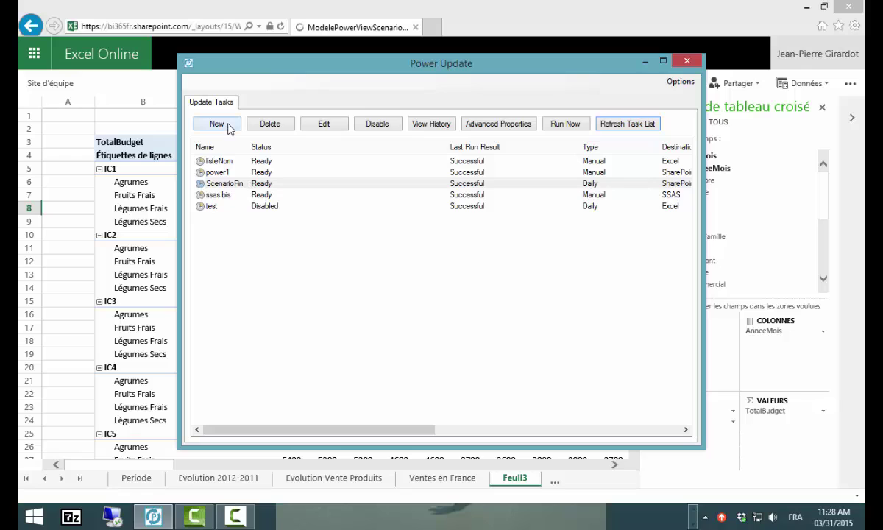
pyautogui.click(333, 127)
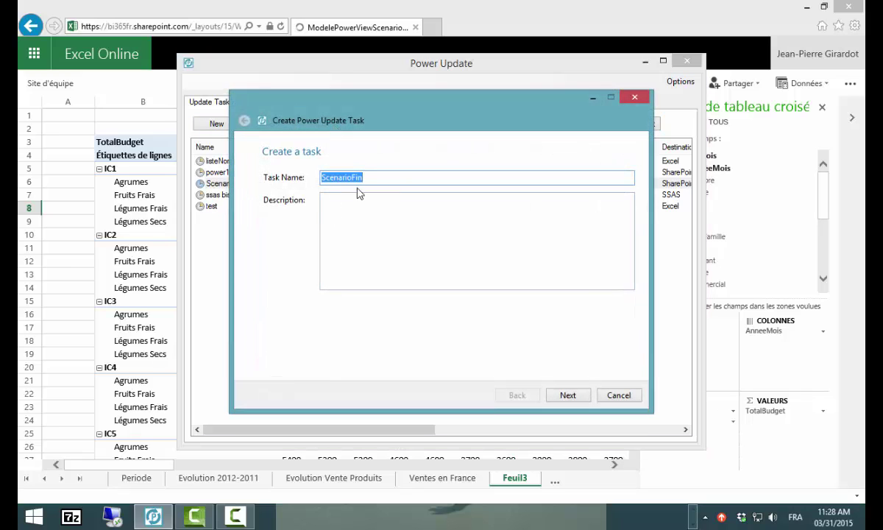
pyautogui.click(568, 395)
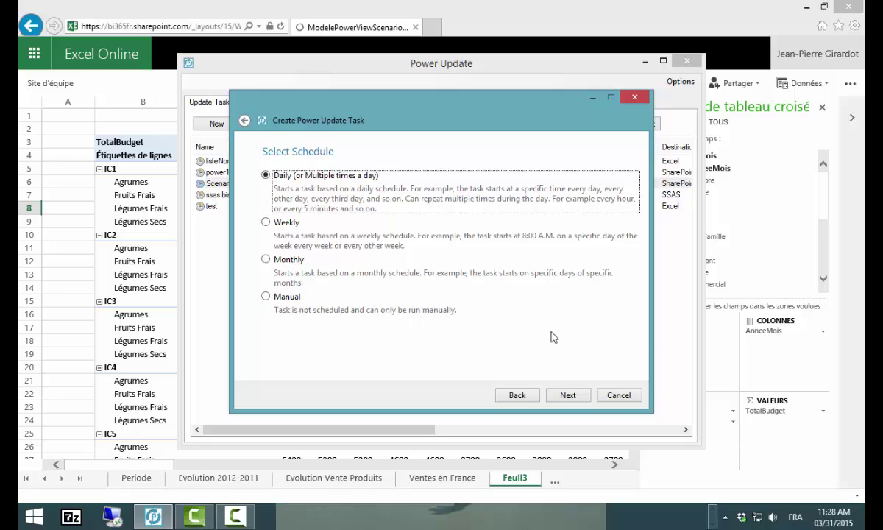
# Keep the task's daily schedule recurring every 1 day and repeating every 1 hour indefinitely, starting as soon as possible if missed
pyautogui.click(571, 396)
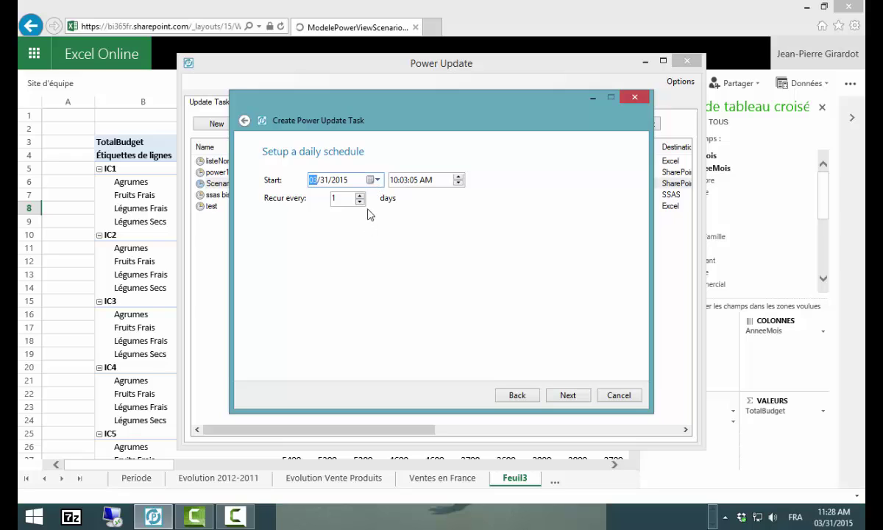
pyautogui.click(568, 397)
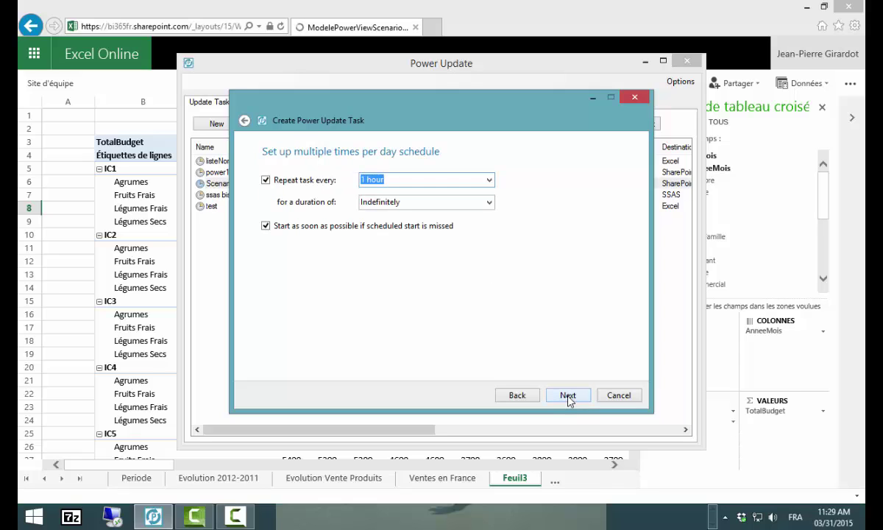
pyautogui.click(489, 180)
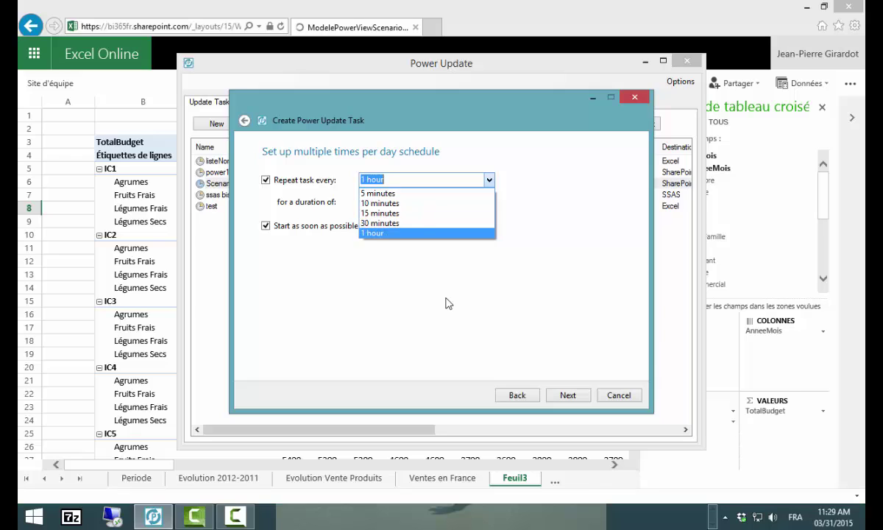
pyautogui.click(419, 281)
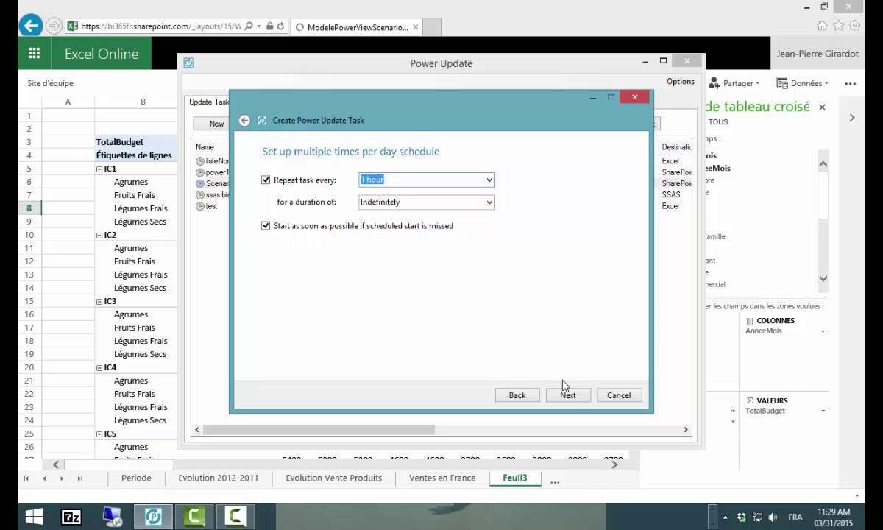
pyautogui.click(578, 397)
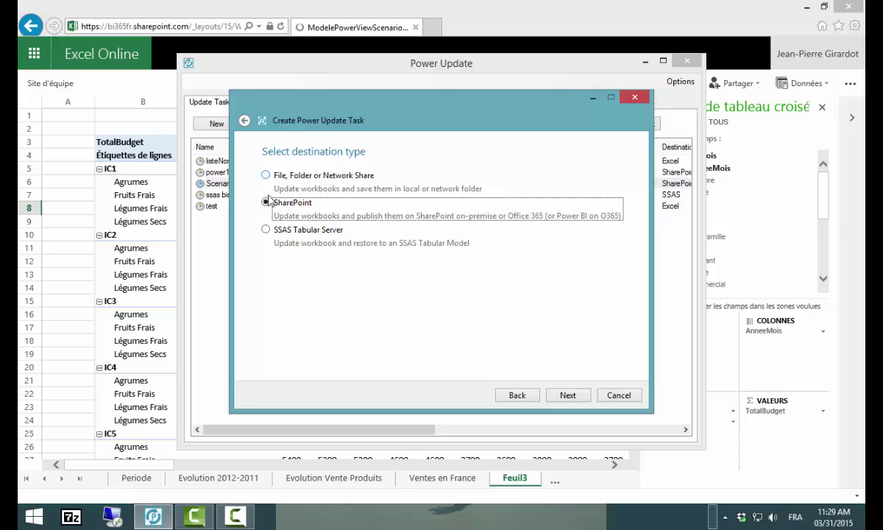
# Keep SharePoint as the destination type and a single workbook on SharePoint as the source
pyautogui.click(568, 395)
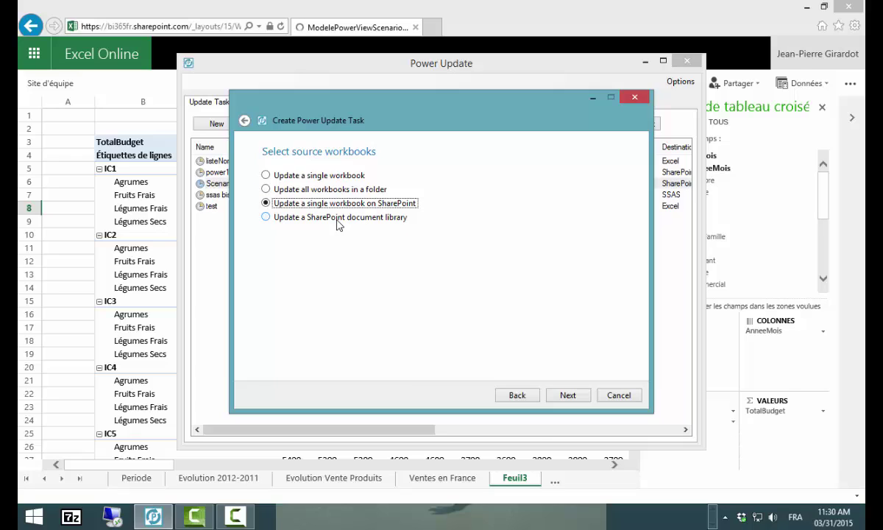
pyautogui.click(571, 396)
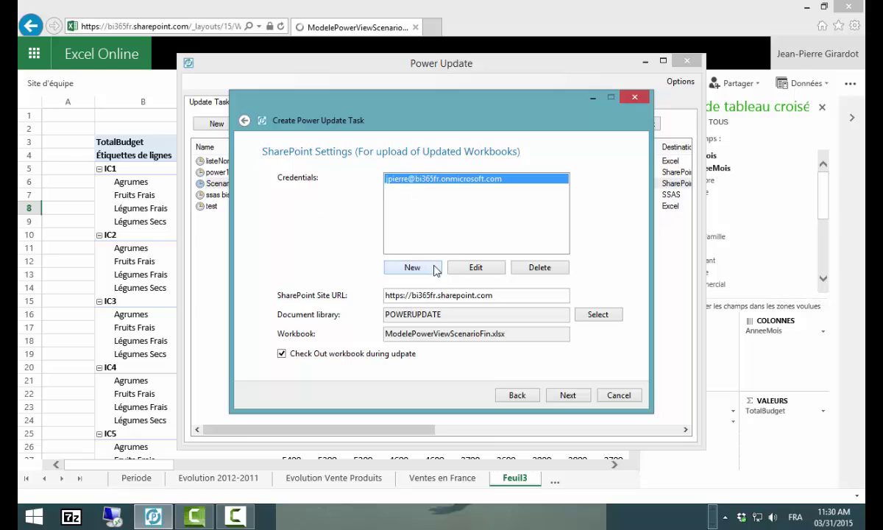
# Review the stored SharePoint credentials, the site URL and the folder and file selection for the workbook, leaving them unchanged
pyautogui.click(477, 268)
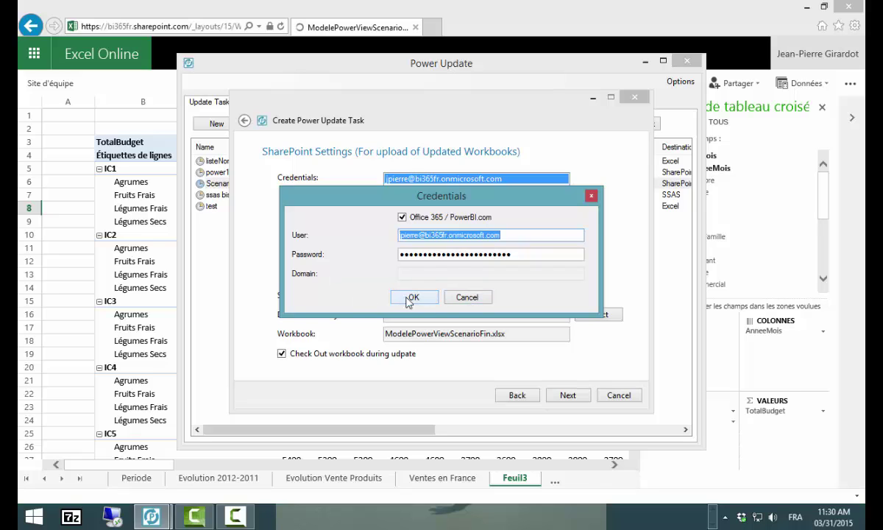
pyautogui.click(470, 298)
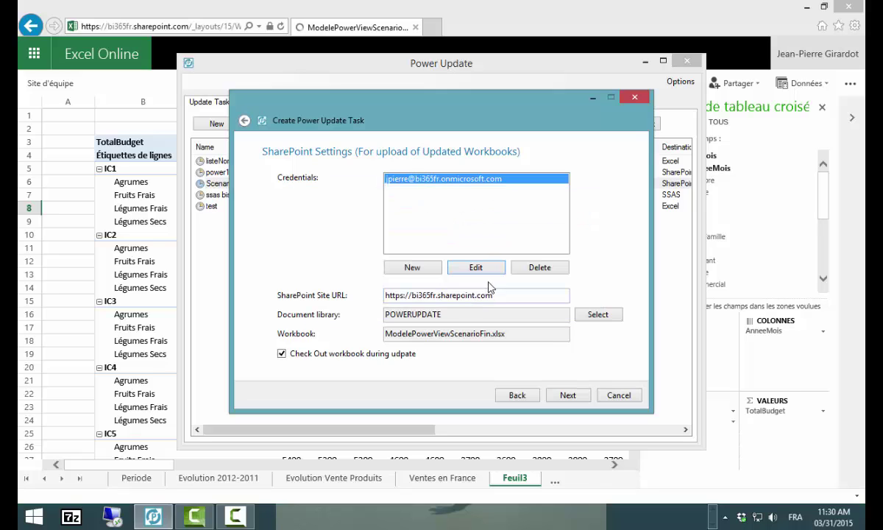
pyautogui.moveTo(506, 297); pyautogui.dragTo(357, 292)
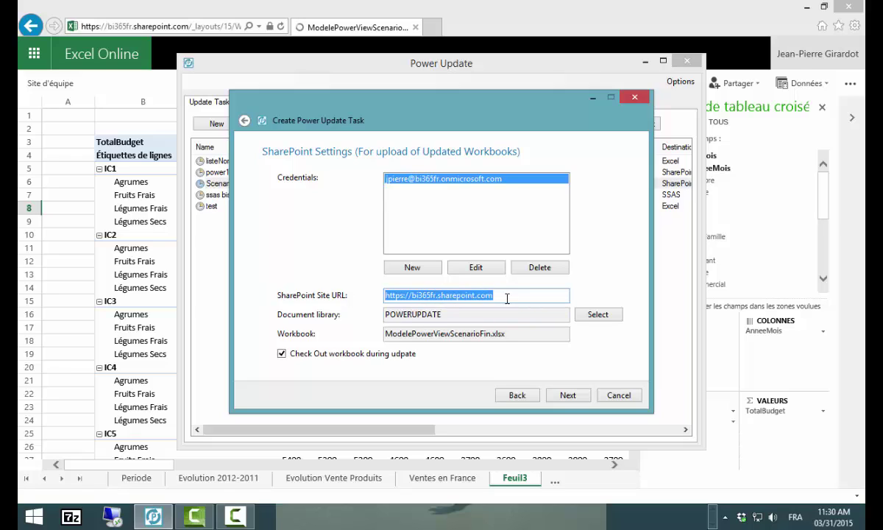
pyautogui.click(603, 315)
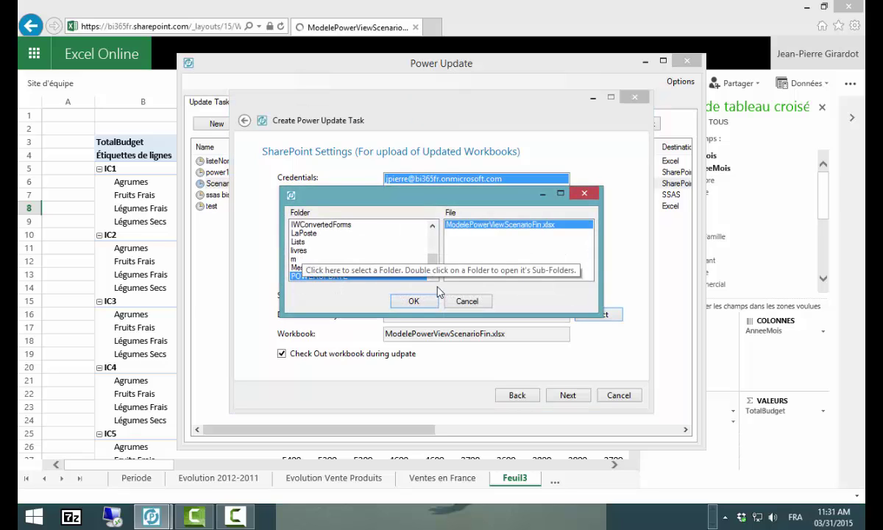
pyautogui.moveTo(433, 269)
pyautogui.mouseDown()
pyautogui.moveTo(433, 224)
pyautogui.moveTo(432, 273)
pyautogui.mouseUp()
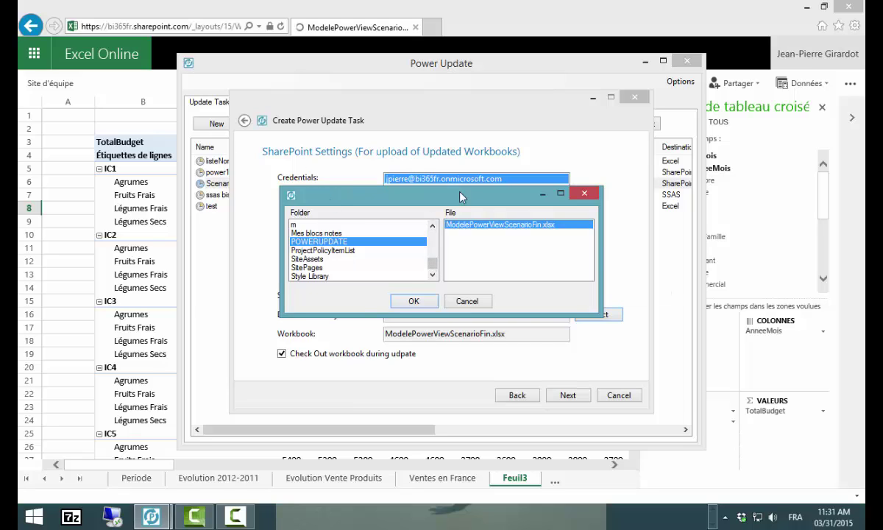
pyautogui.click(479, 302)
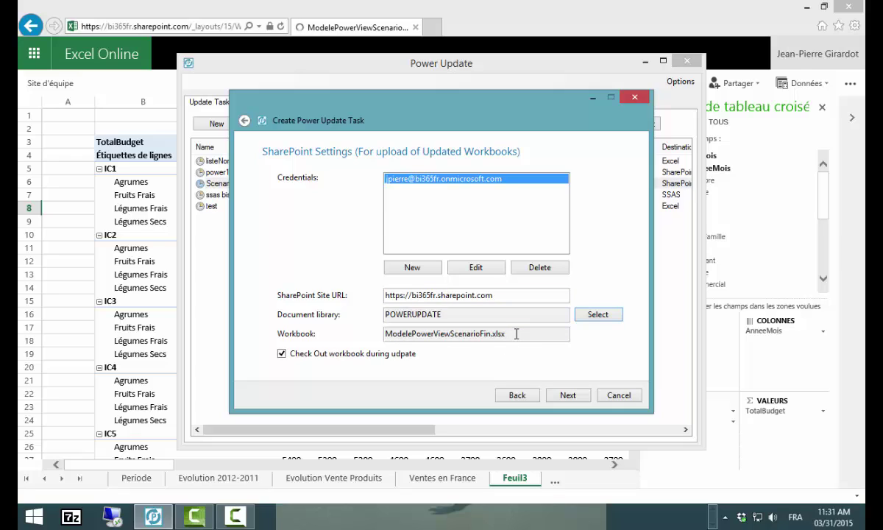
# Finish the ScenarioFin task with the existing SharePoint and advanced settings, and run it immediately, minimizing Power Update to return to the online workbook
pyautogui.click(571, 396)
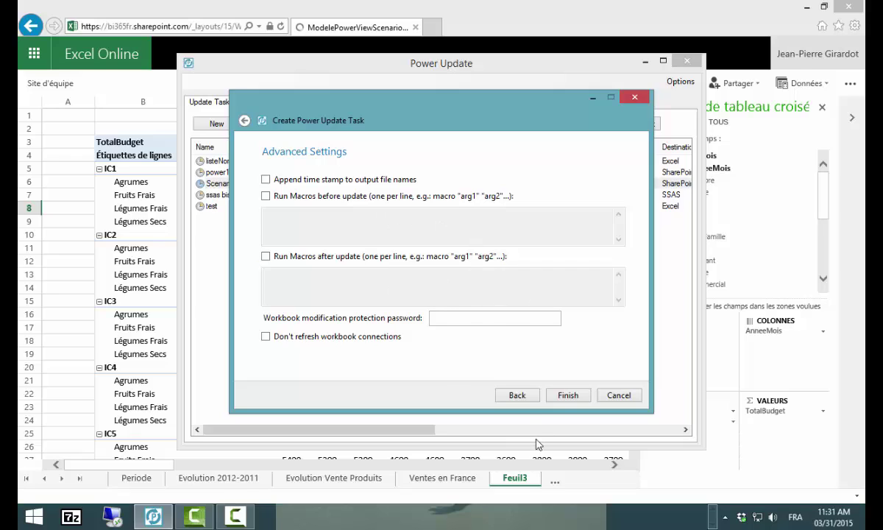
pyautogui.click(567, 396)
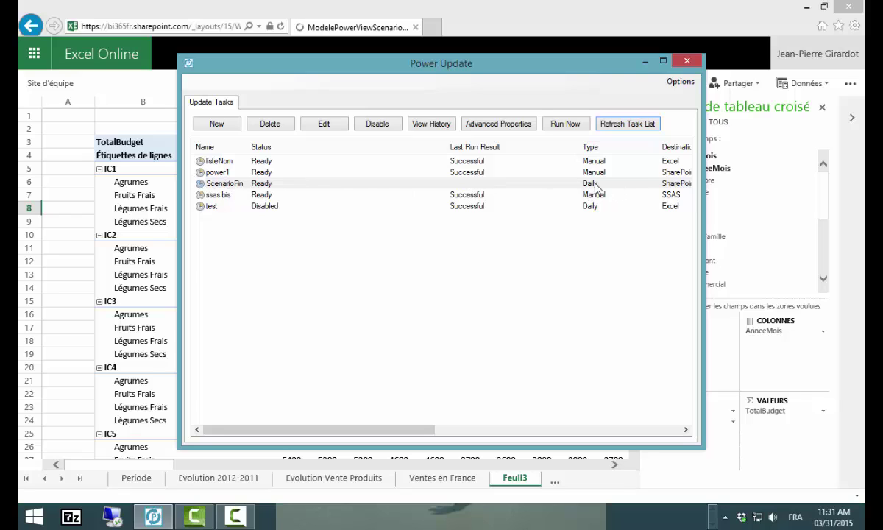
pyautogui.click(565, 125)
pyautogui.click(645, 61)
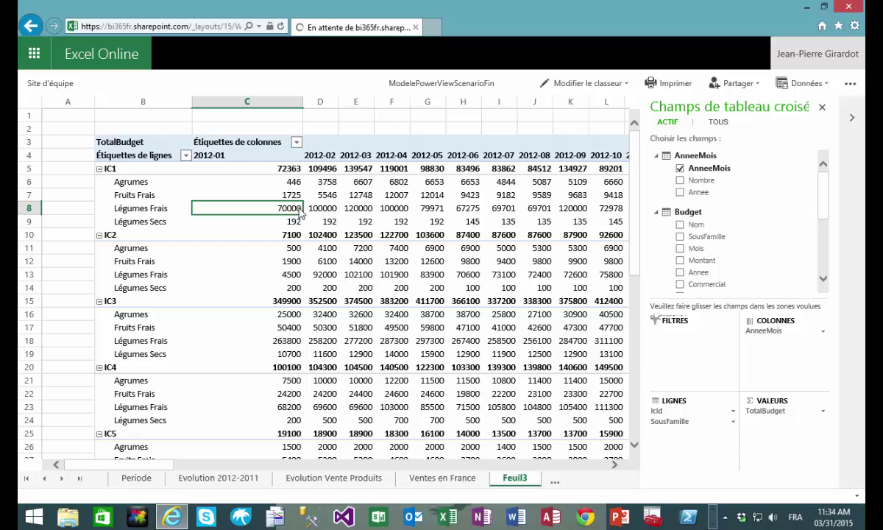
pyautogui.click(713, 524)
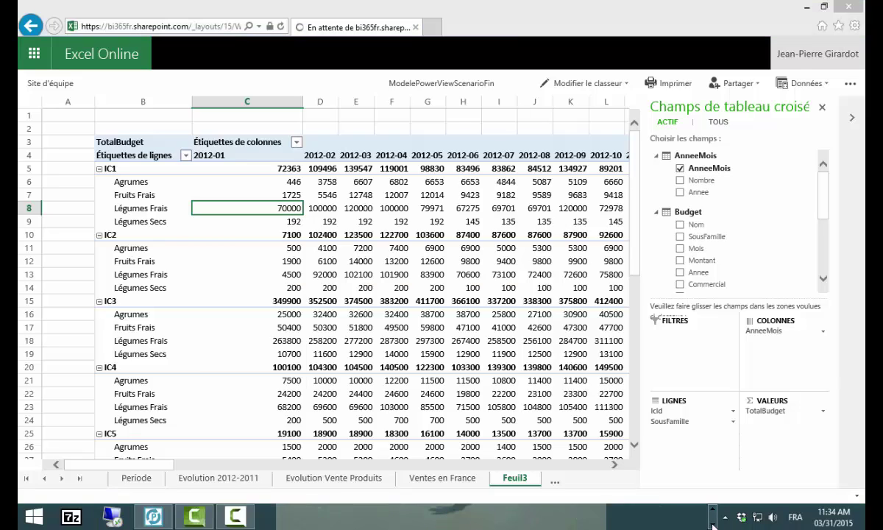
pyautogui.click(236, 517)
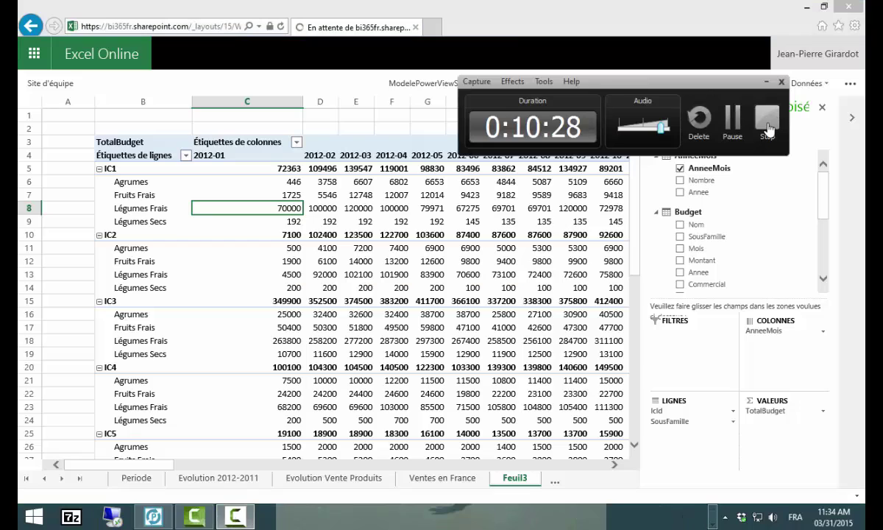